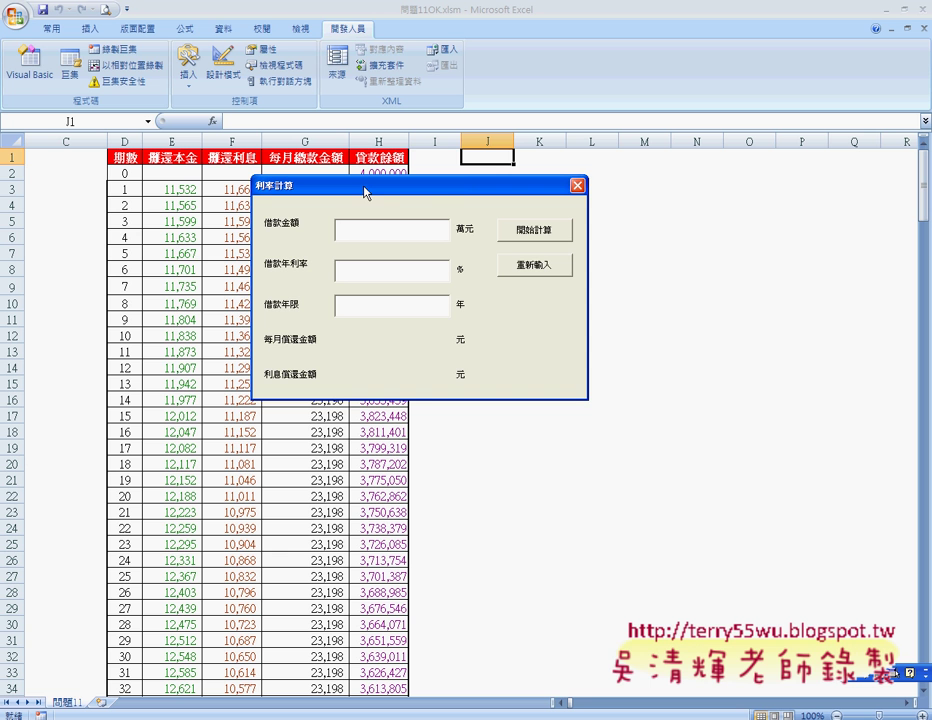
Drag the 利率計算 loan calculator up and left so it sits over the repayment table
{"action": "left_click_drag", "start_coordinate": [441, 190], "coordinate": [398, 132]}
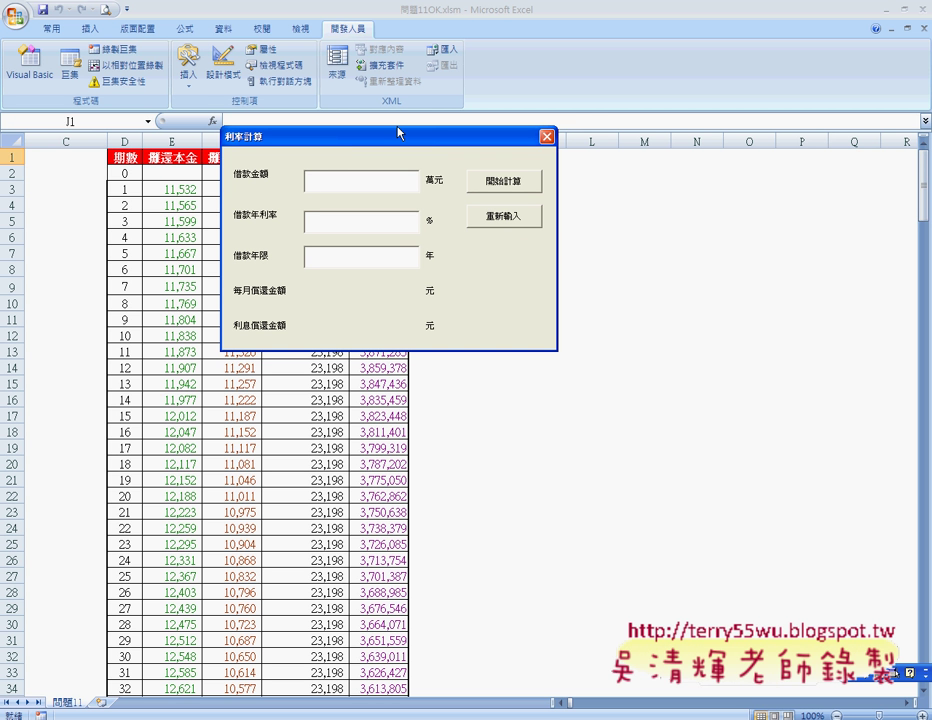
Close the loan calculator, toggle Design Mode on and off, and launch the Visual Basic editor
{"action": "left_click", "coordinate": [546, 139]}
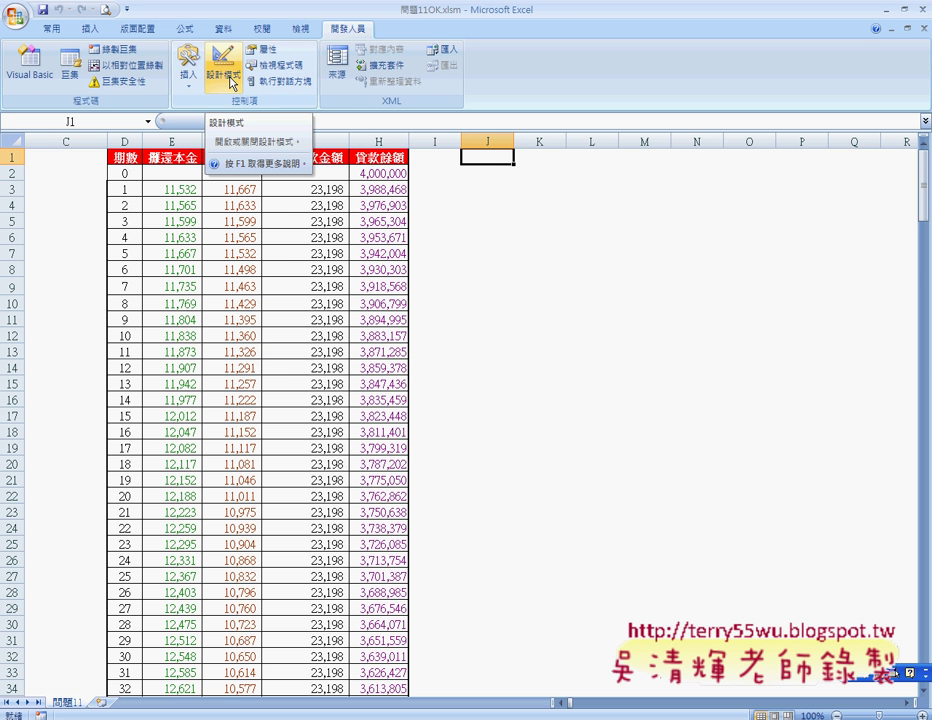
{"action": "left_click", "coordinate": [232, 82]}
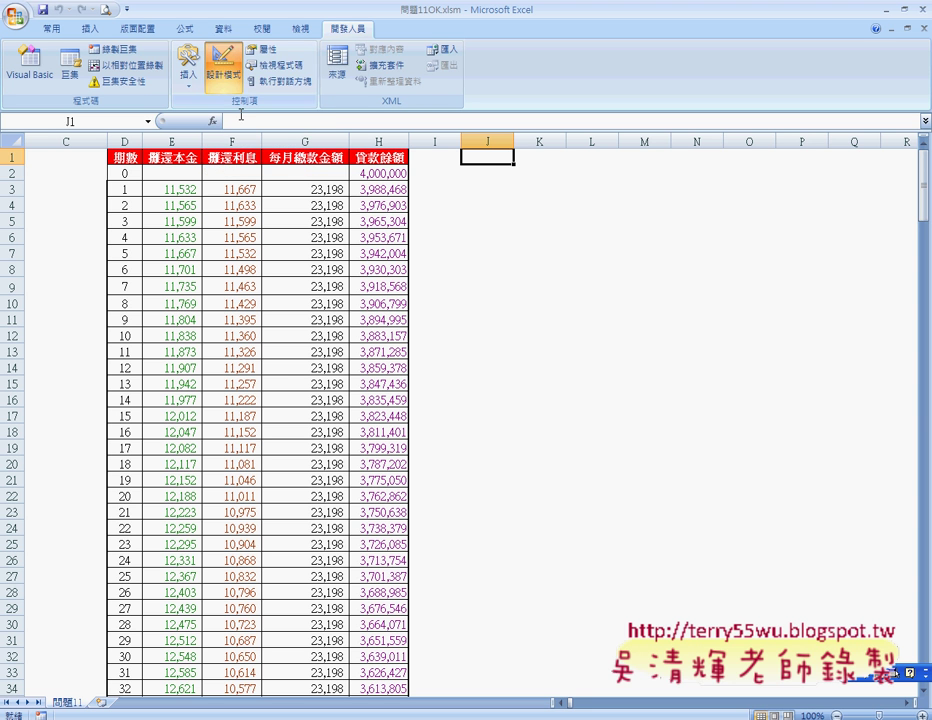
{"action": "left_click", "coordinate": [228, 78]}
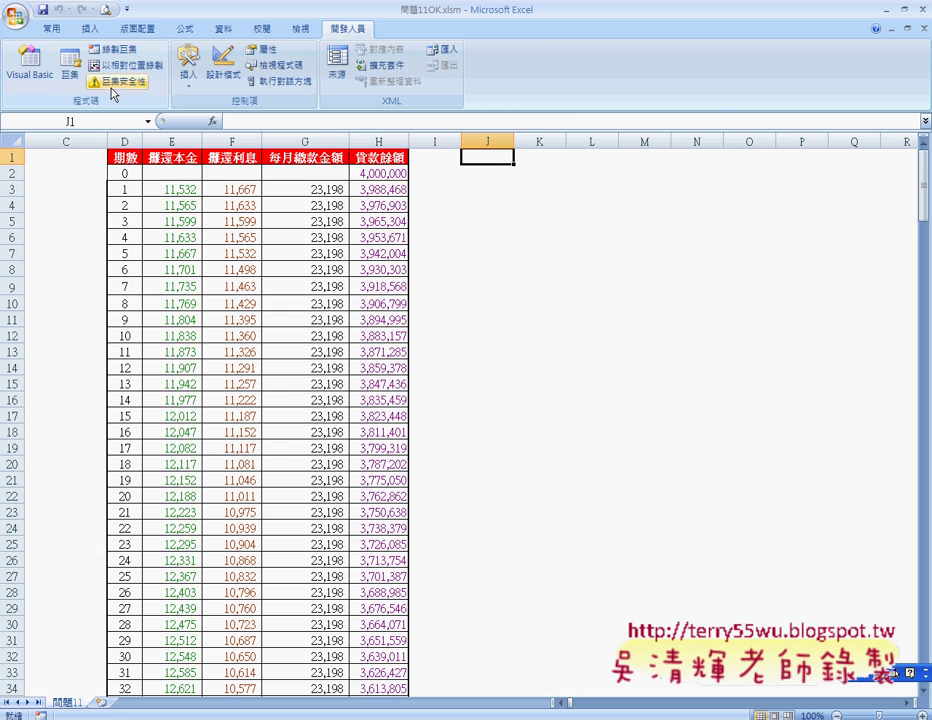
{"action": "left_click", "coordinate": [30, 62]}
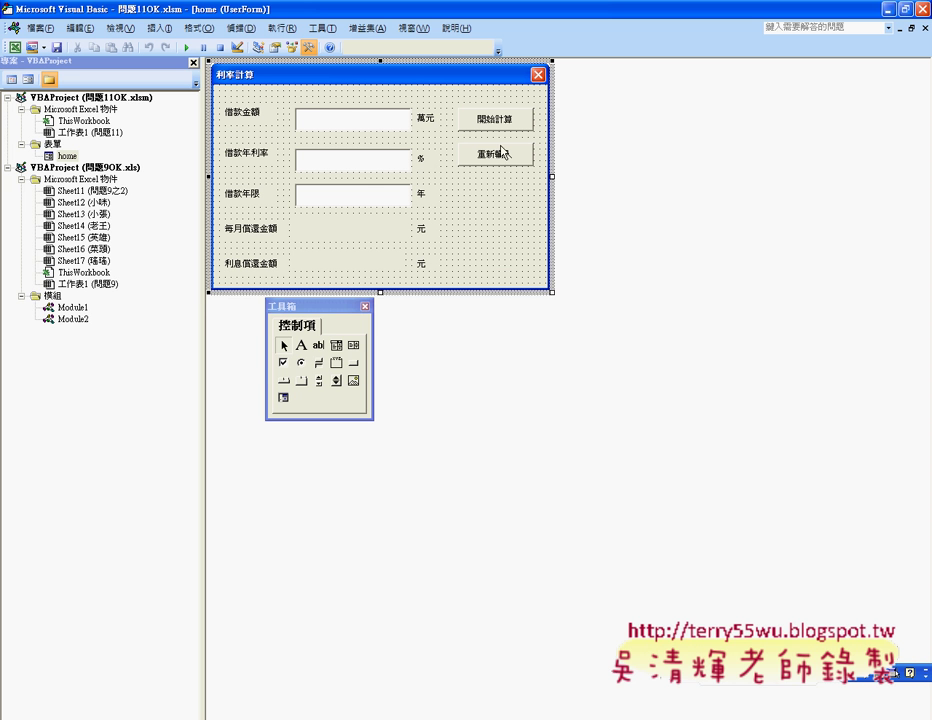
Move the control toolbox over the project tree and close it
{"action": "mouse_move", "coordinate": [311, 310]}
{"action": "left_mouse_down"}
{"action": "mouse_move", "coordinate": [172, 180]}
{"action": "mouse_move", "coordinate": [191, 143]}
{"action": "left_mouse_up"}
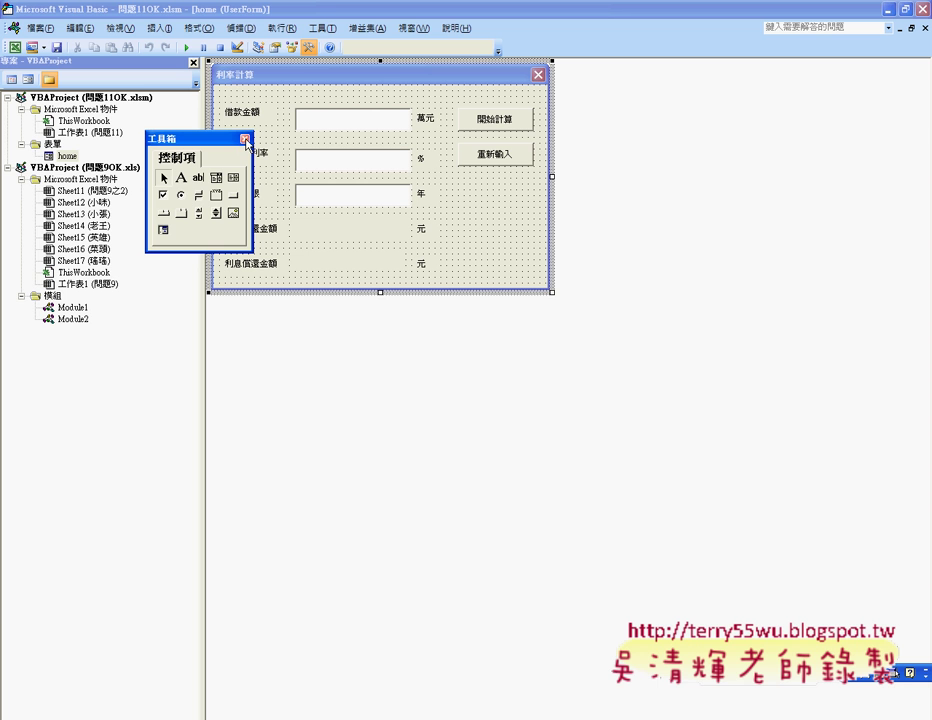
{"action": "left_click", "coordinate": [245, 140]}
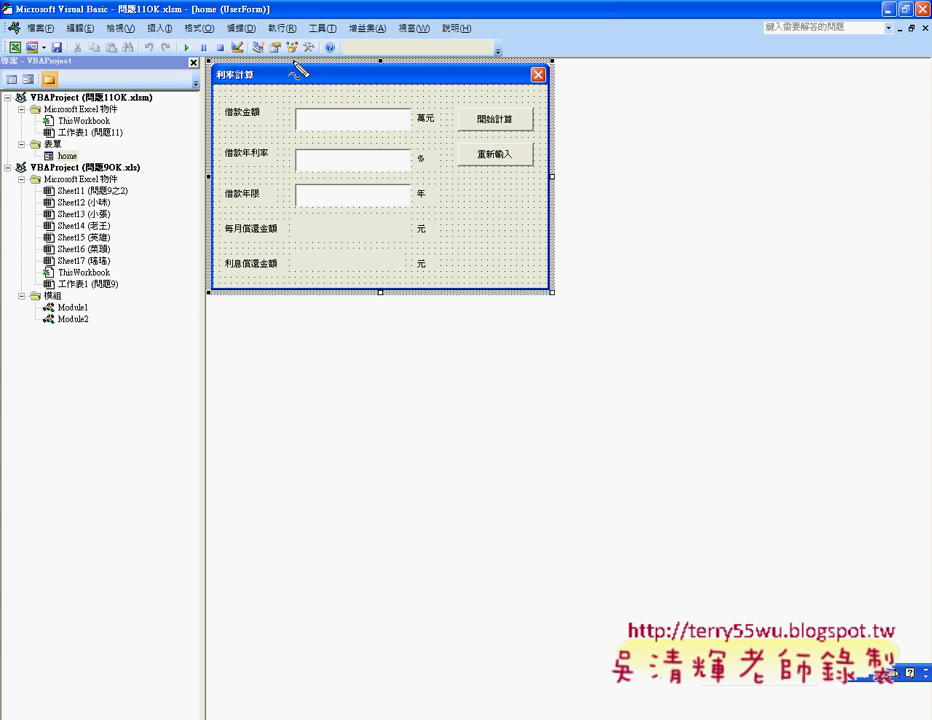
{"action": "left_click_drag", "start_coordinate": [301, 58], "coordinate": [309, 58]}
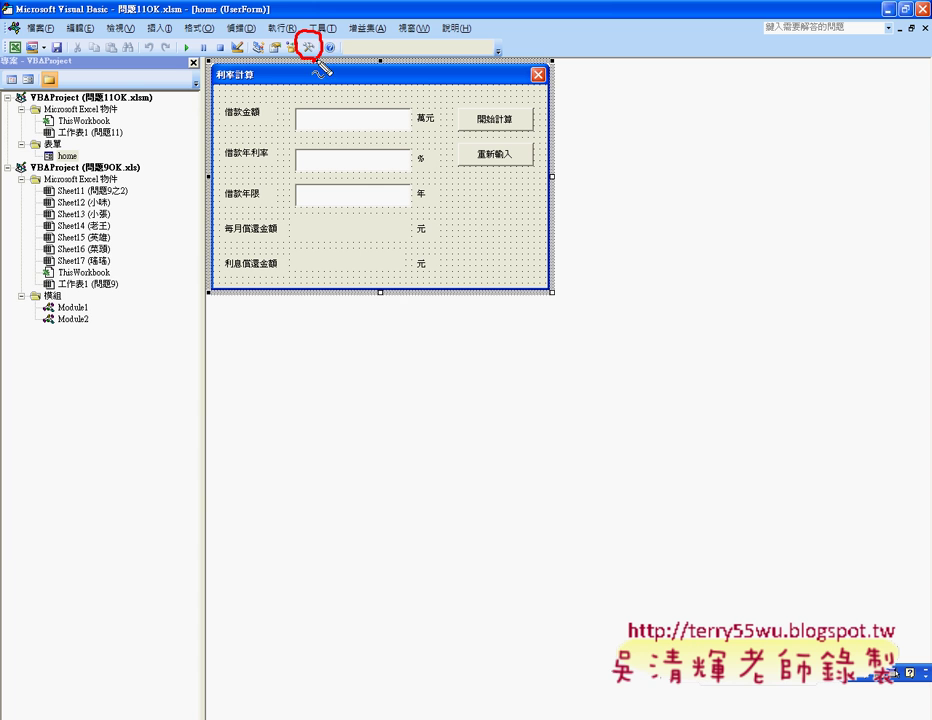
{"action": "key", "text": "Escape"}
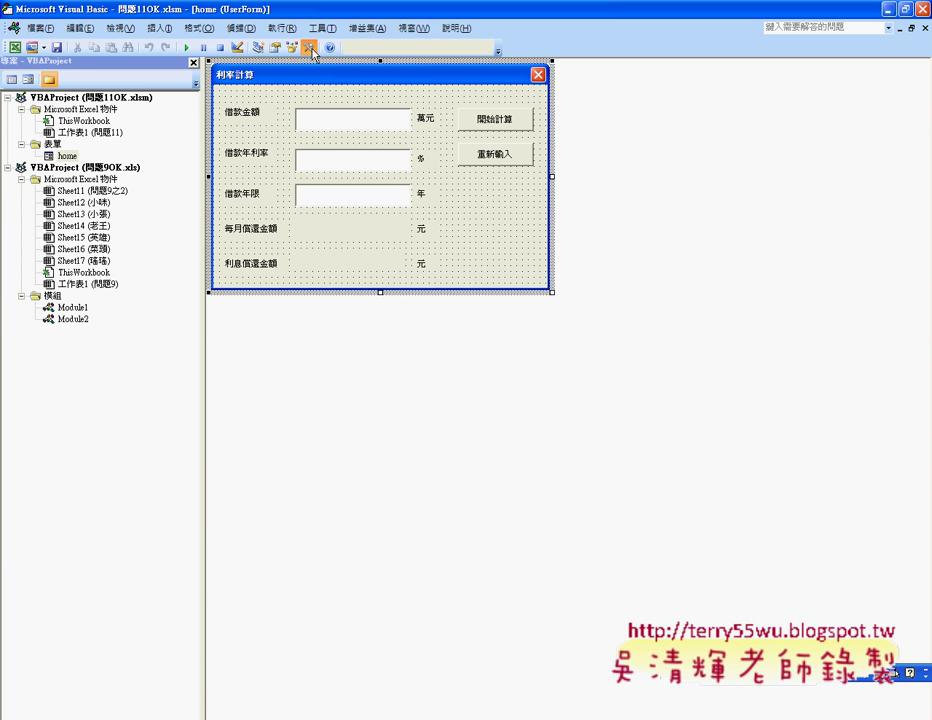
Reopen the toolbox, place it right of the form, and select the home form in the project tree
{"action": "left_click", "coordinate": [308, 47]}
{"action": "left_click_drag", "start_coordinate": [209, 150], "coordinate": [629, 80]}
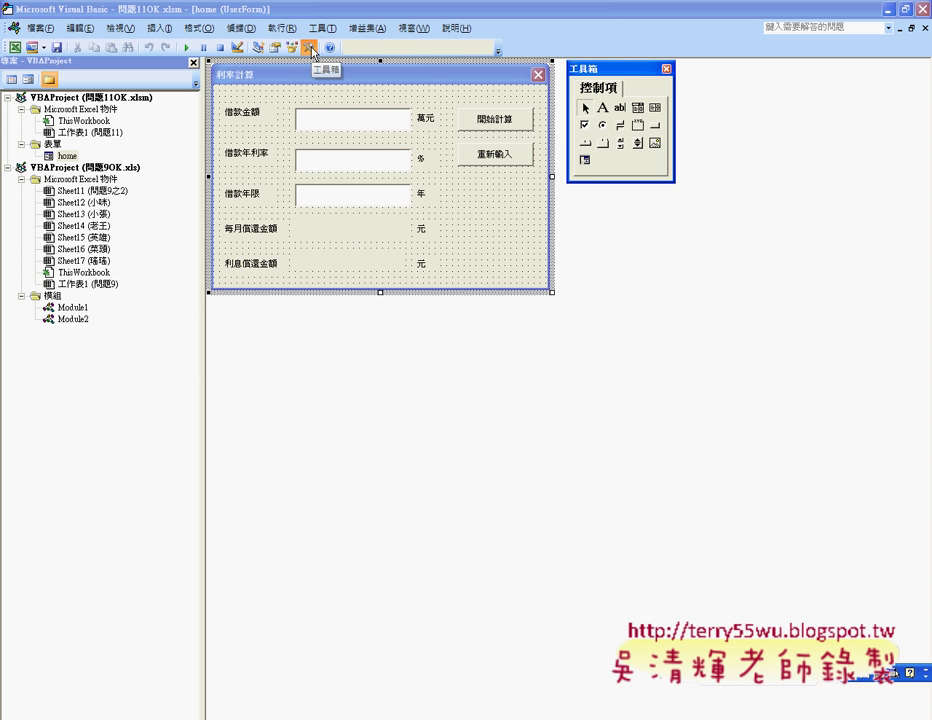
{"action": "left_click", "coordinate": [70, 157]}
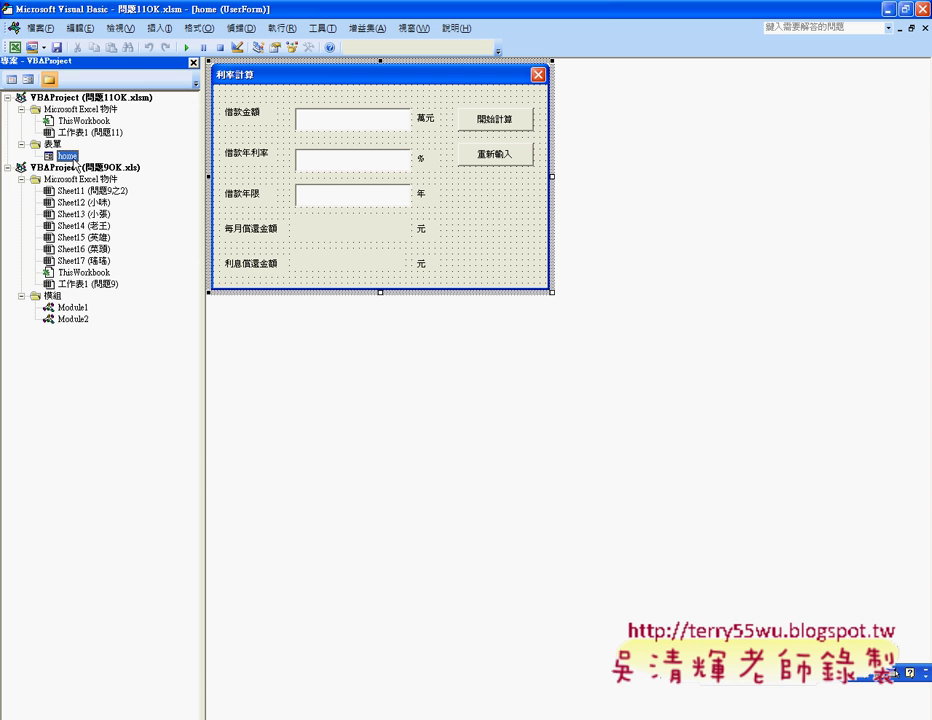
Insert a new blank UserForm into the VBAProject (問題11OK.xlsm) via its context menu
{"action": "left_click", "coordinate": [114, 99]}
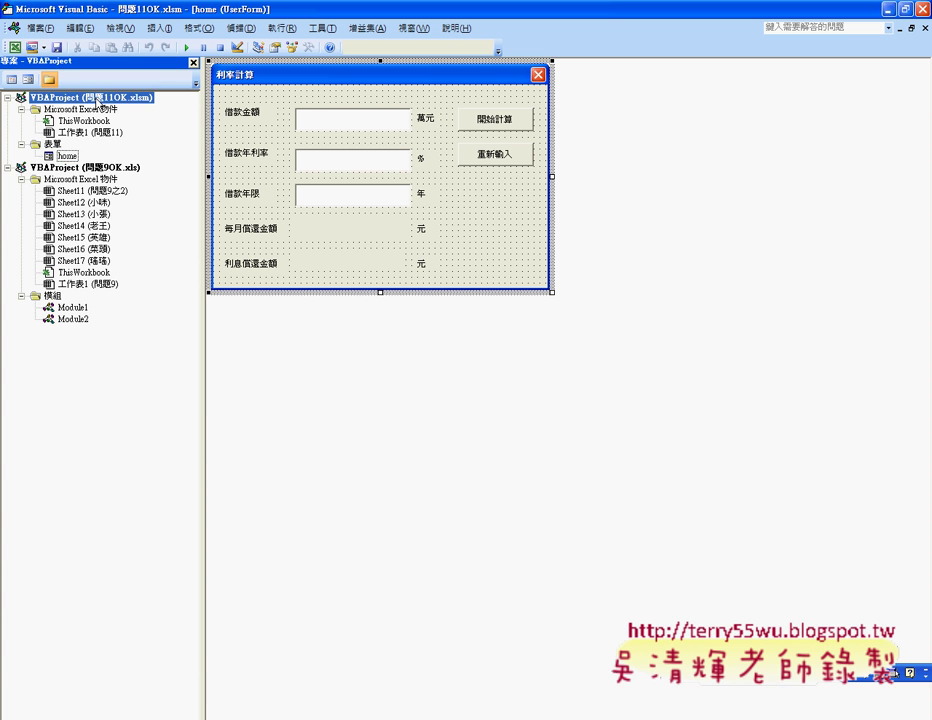
{"action": "right_click", "coordinate": [116, 104]}
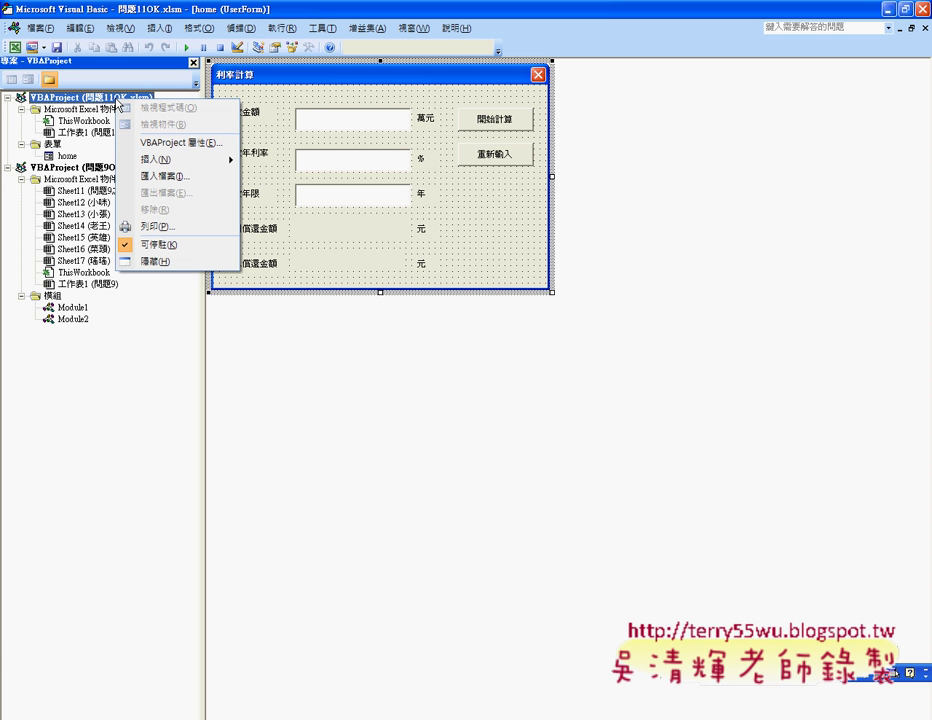
{"action": "mouse_move", "coordinate": [135, 164]}
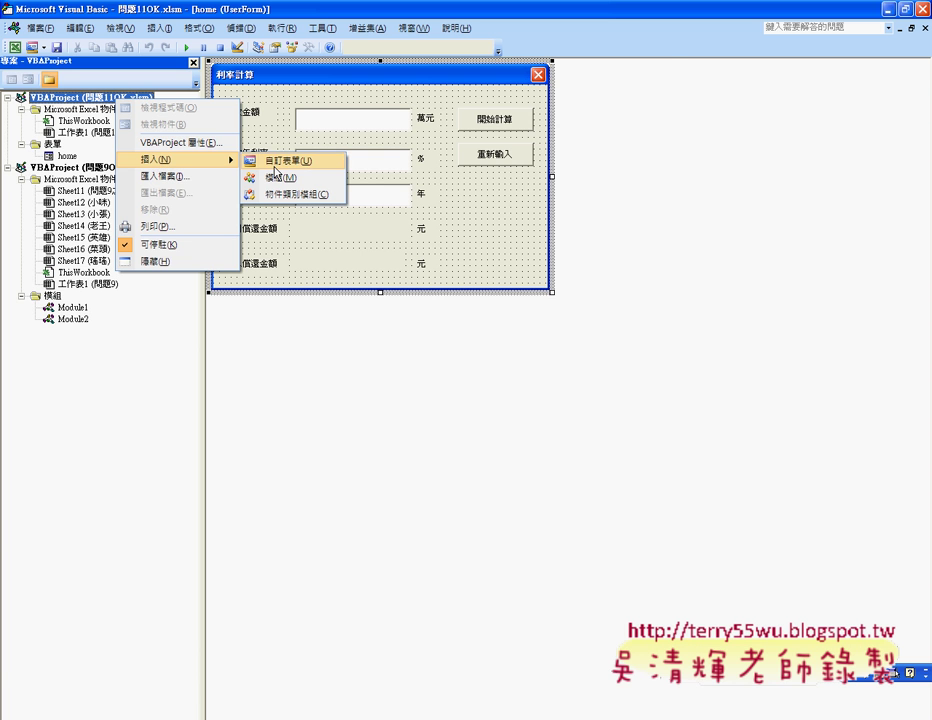
{"action": "left_click", "coordinate": [276, 161]}
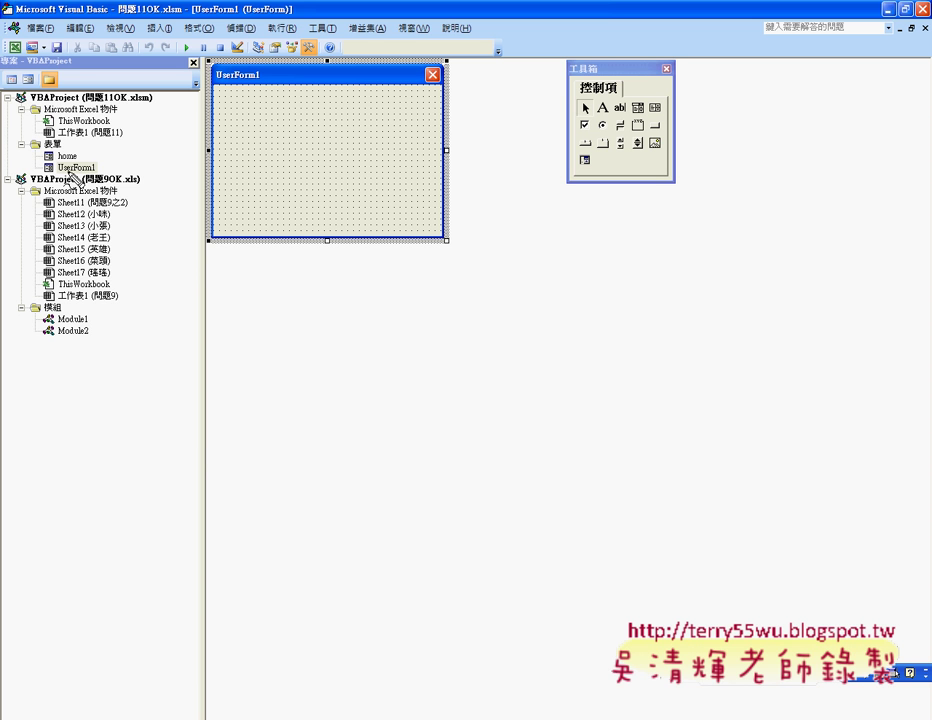
Bring up the context menu for UserForm1 under 表單 in the Project Explorer
{"action": "mouse_move", "coordinate": [97, 172]}
{"action": "left_mouse_down"}
{"action": "mouse_move", "coordinate": [40, 173]}
{"action": "mouse_move", "coordinate": [108, 158]}
{"action": "left_mouse_up"}
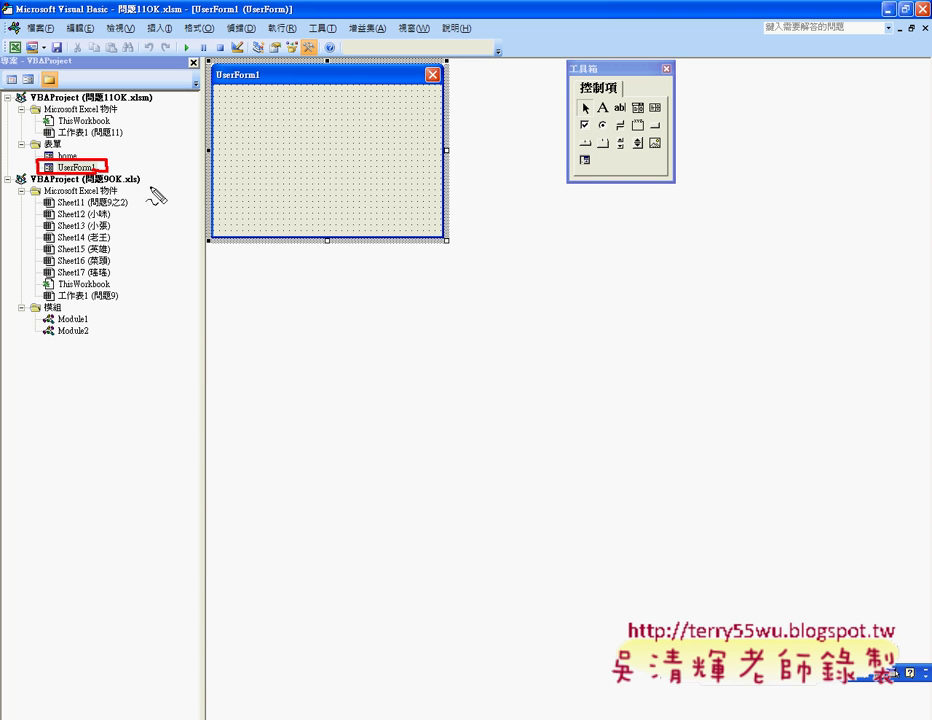
{"action": "key", "text": "Escape"}
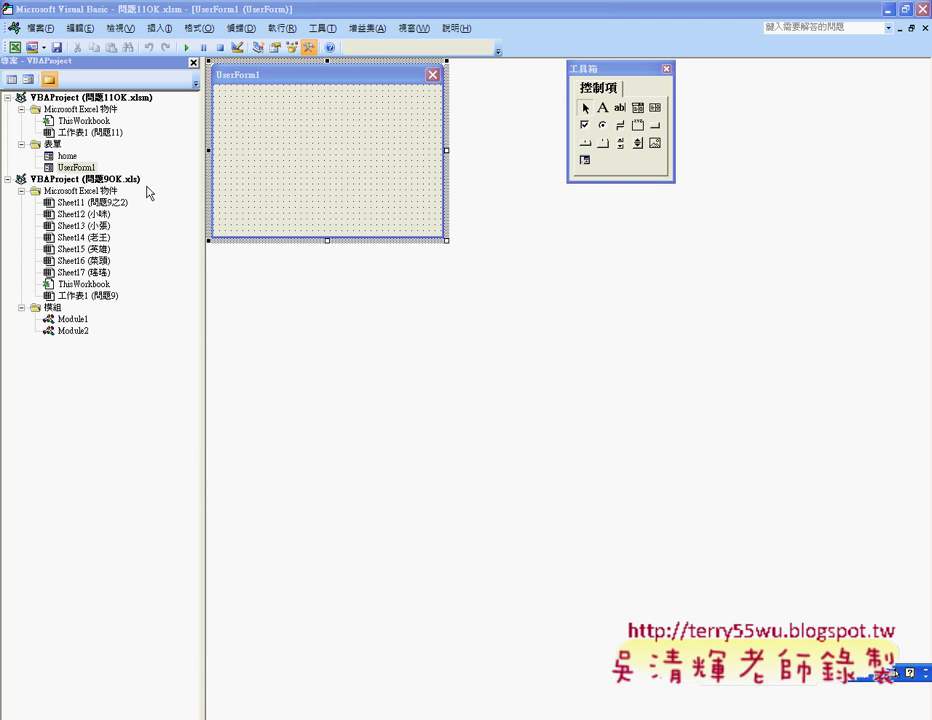
{"action": "right_click", "coordinate": [85, 169]}
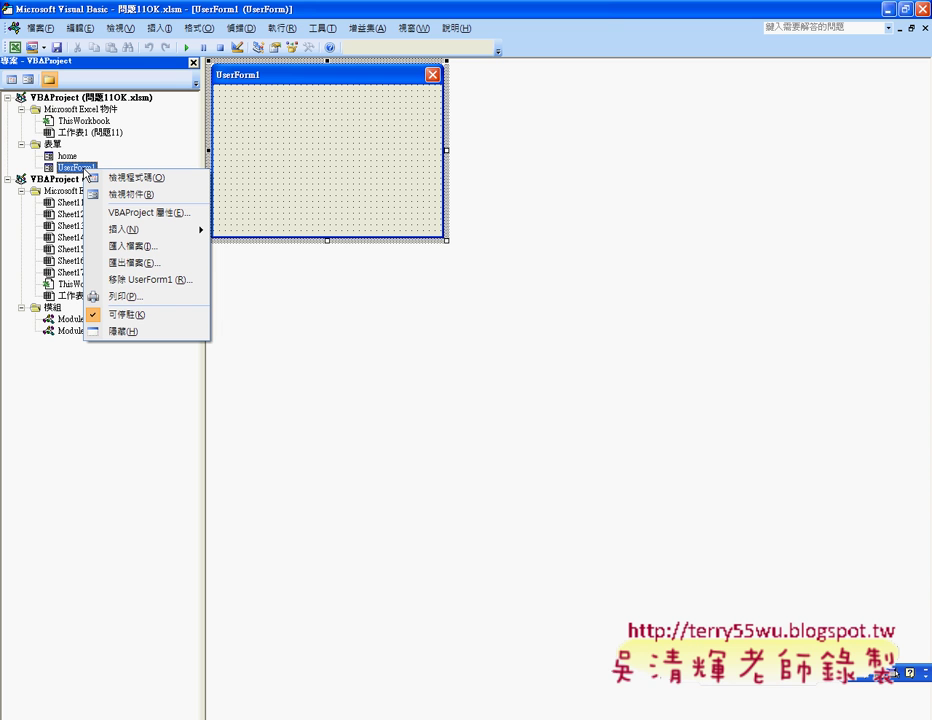